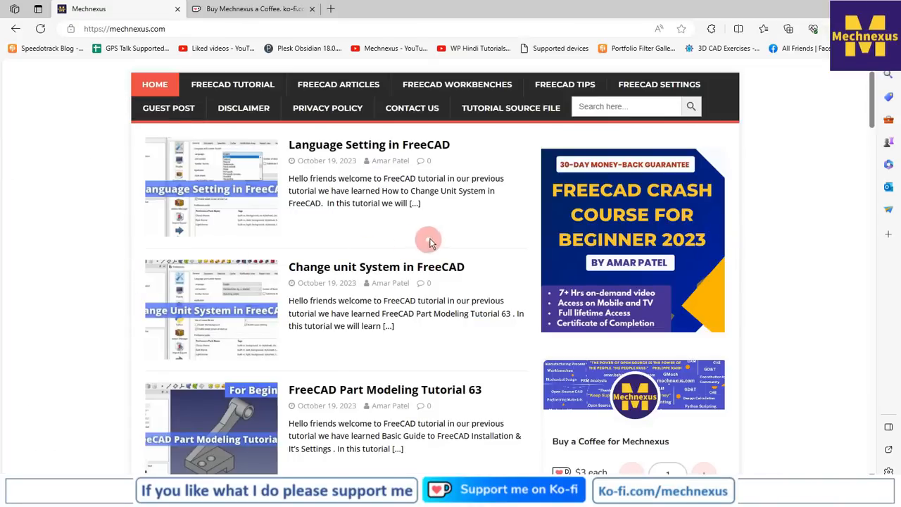
# - Look through the FreeCAD tutorial articles listed on the Mechnexus home page
pyautogui.scroll(-6, 432, 242)
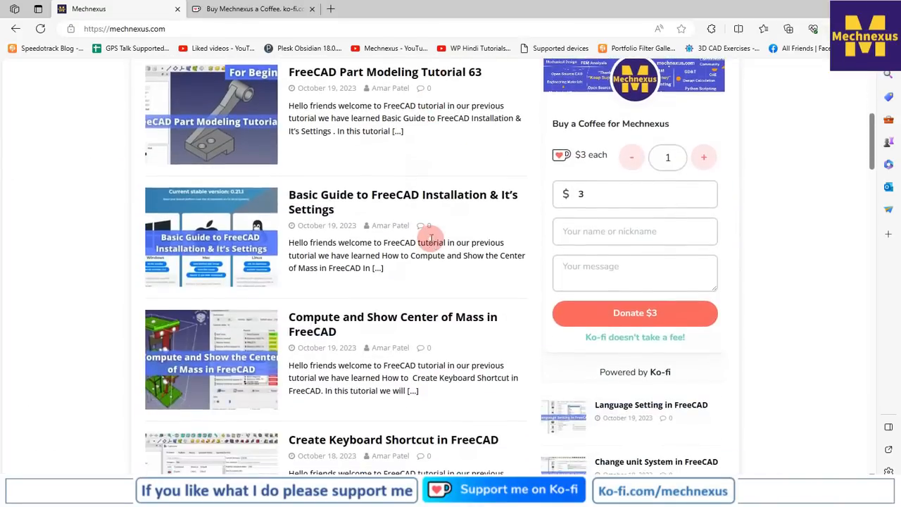
pyautogui.scroll(-4, 431, 240)
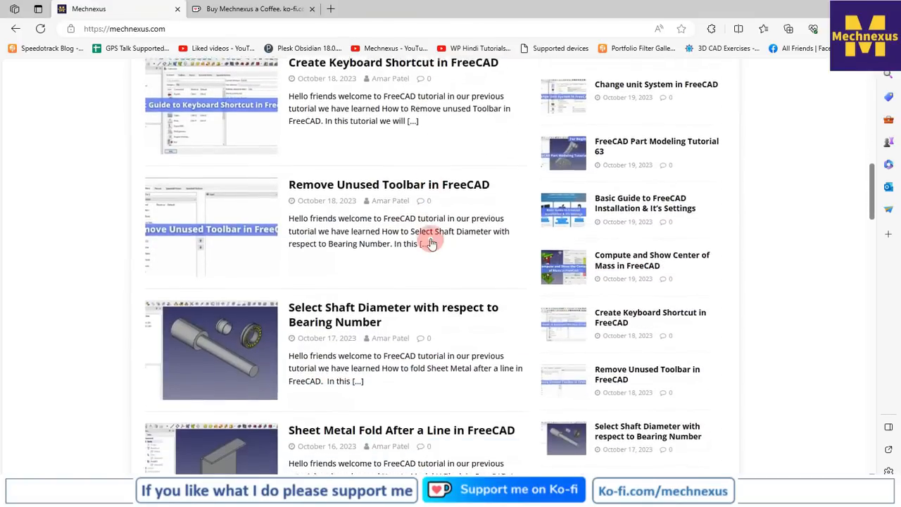
pyautogui.scroll(5, 432, 241)
pyautogui.scroll(5, 432, 242)
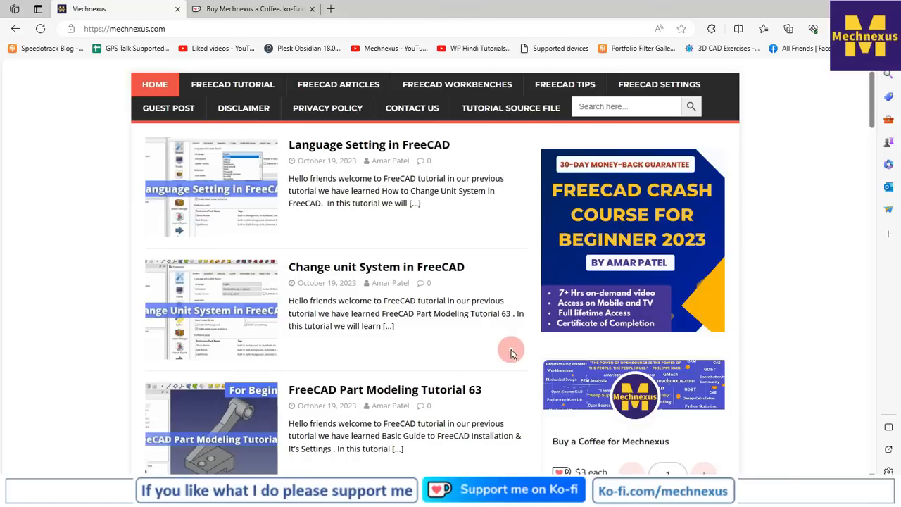
pyautogui.scroll(-1, 511, 354)
pyautogui.scroll(1, 511, 354)
# - Review the Mechnexus Ko-fi page, including the coffee donation form and the shop section
pyautogui.click(255, 9)
pyautogui.scroll(1, 176, 230)
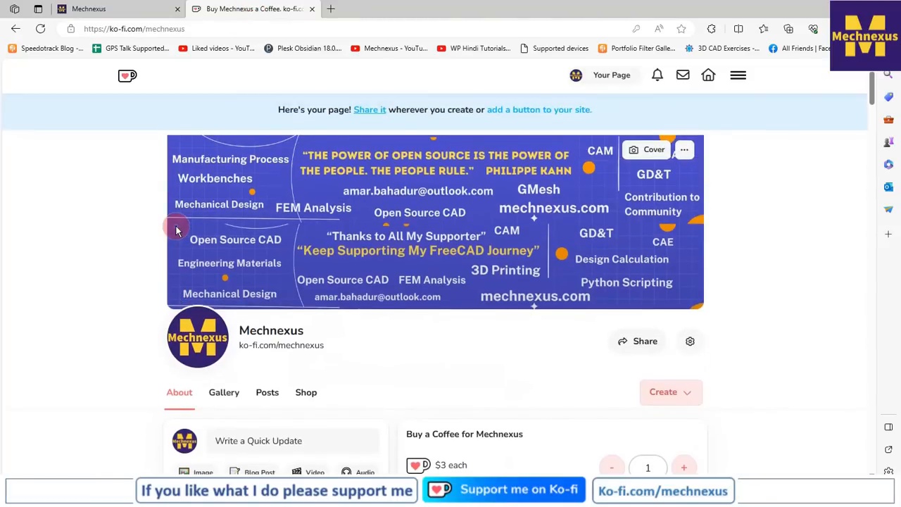
pyautogui.scroll(-1, 176, 230)
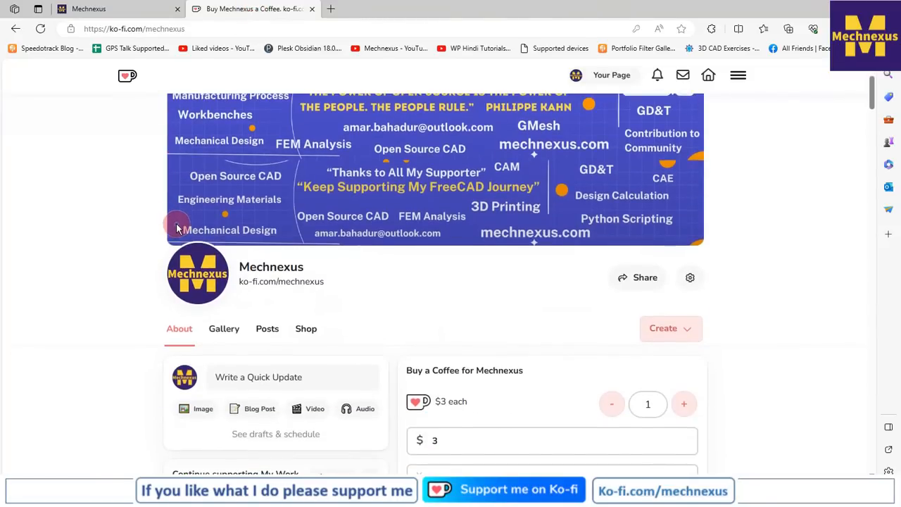
pyautogui.scroll(-3, 345, 237)
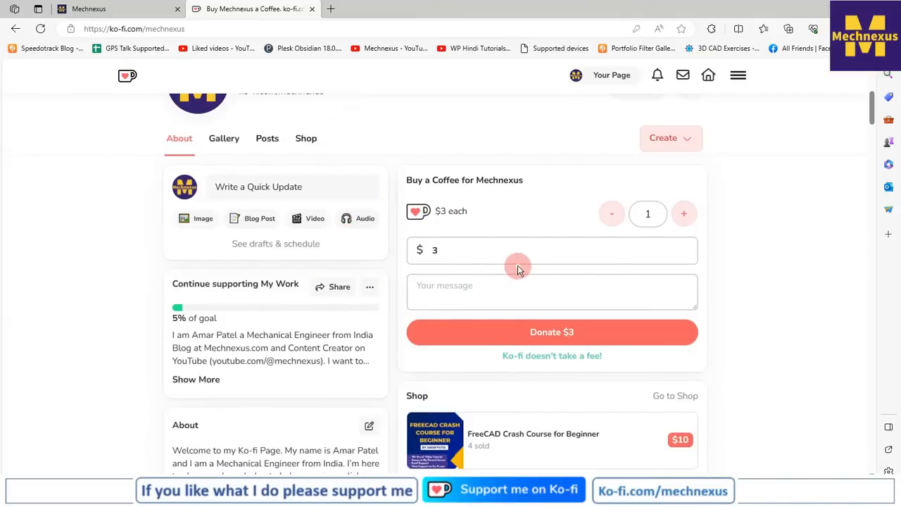
pyautogui.scroll(1, 517, 269)
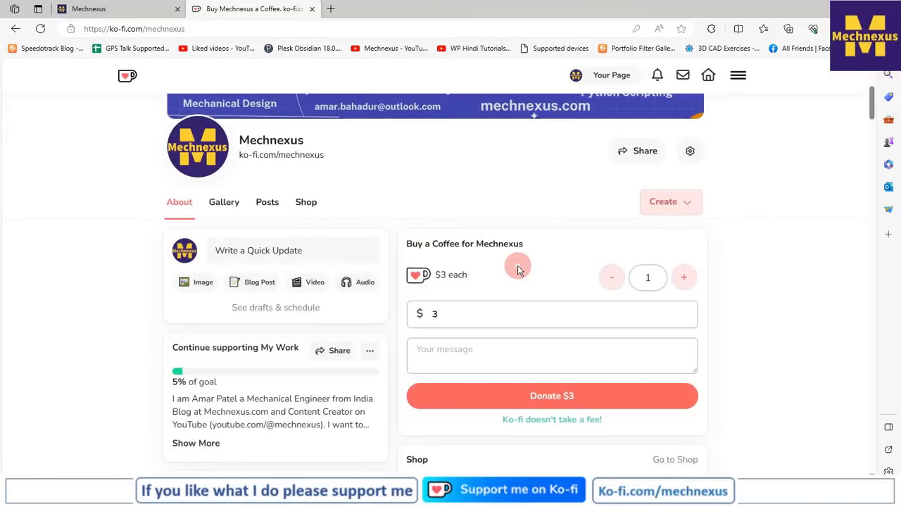
pyautogui.scroll(2, 517, 268)
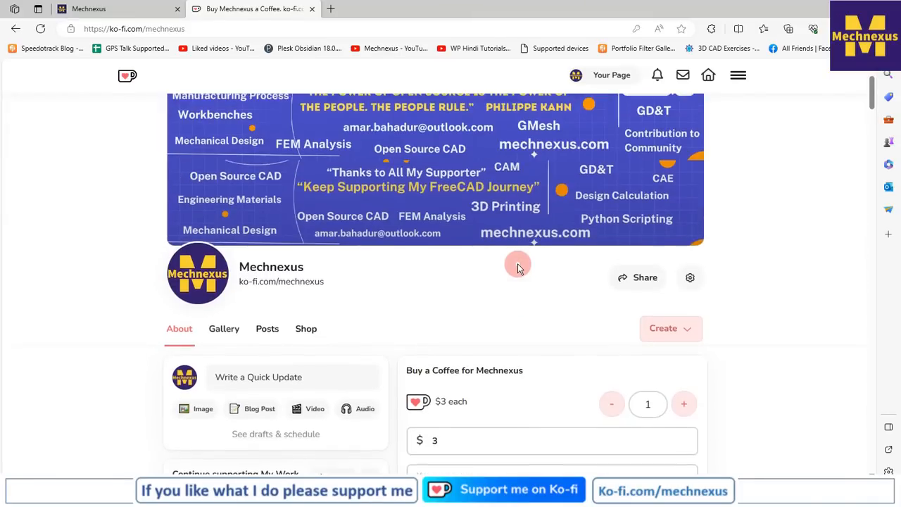
pyautogui.scroll(1, 517, 268)
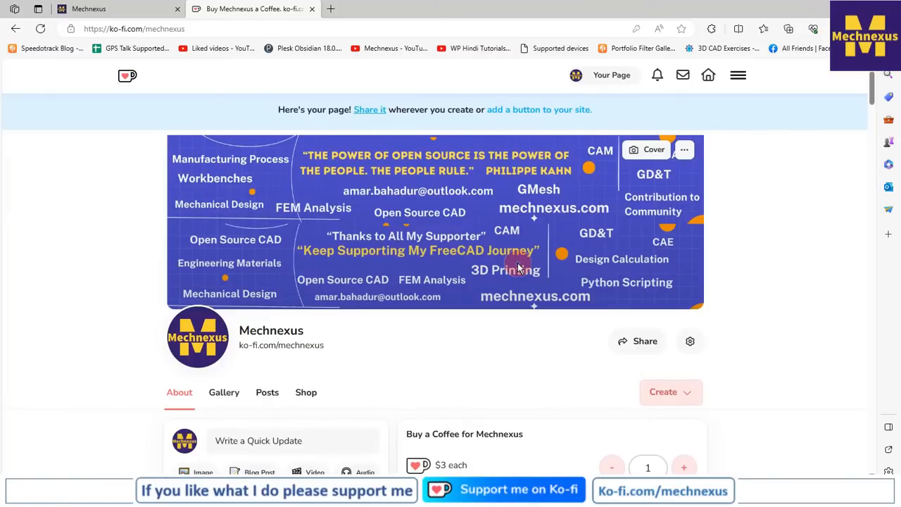
pyautogui.scroll(-1, 517, 268)
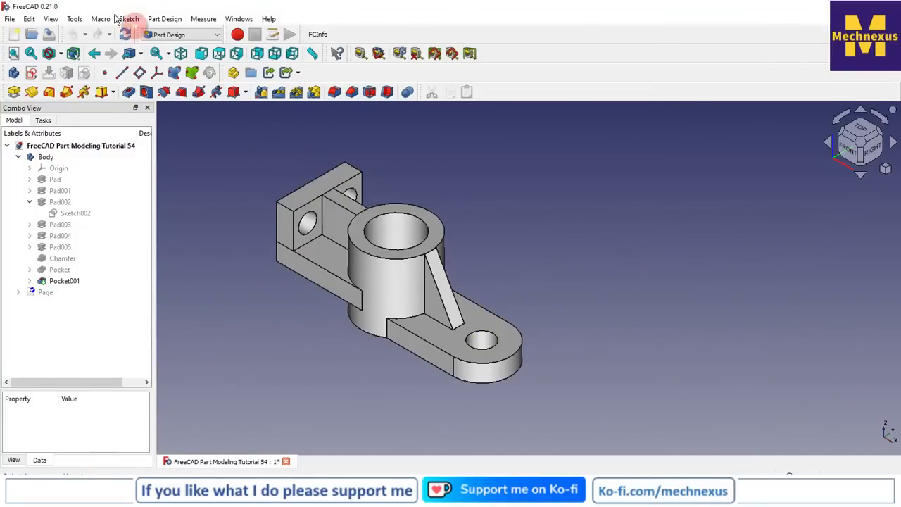
# - In FreeCAD, start a persistent section cut for the bracket model
pyautogui.click(51, 19)
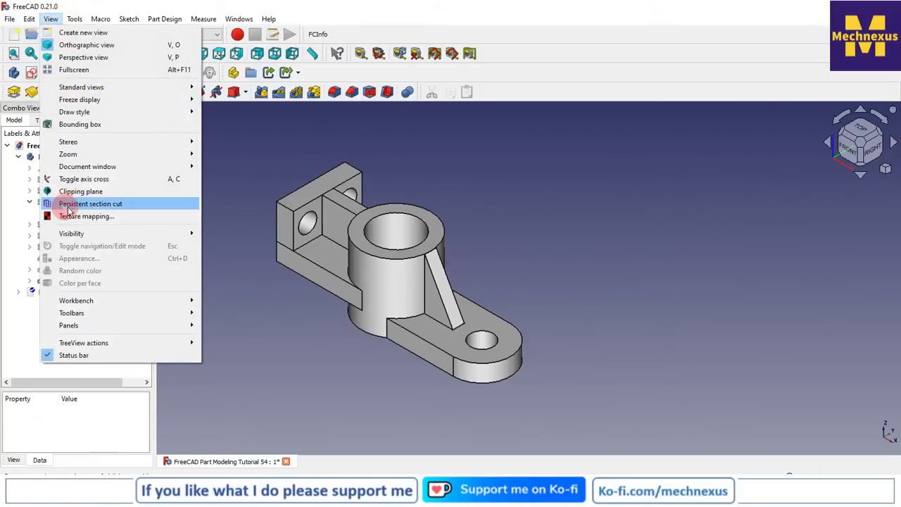
pyautogui.click(118, 206)
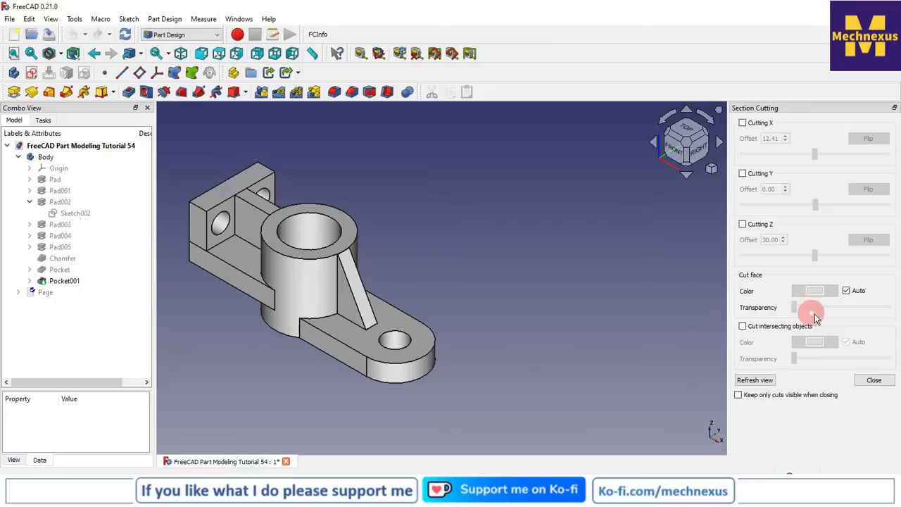
pyautogui.click(626, 357)
pyautogui.scroll(-1, 629, 345)
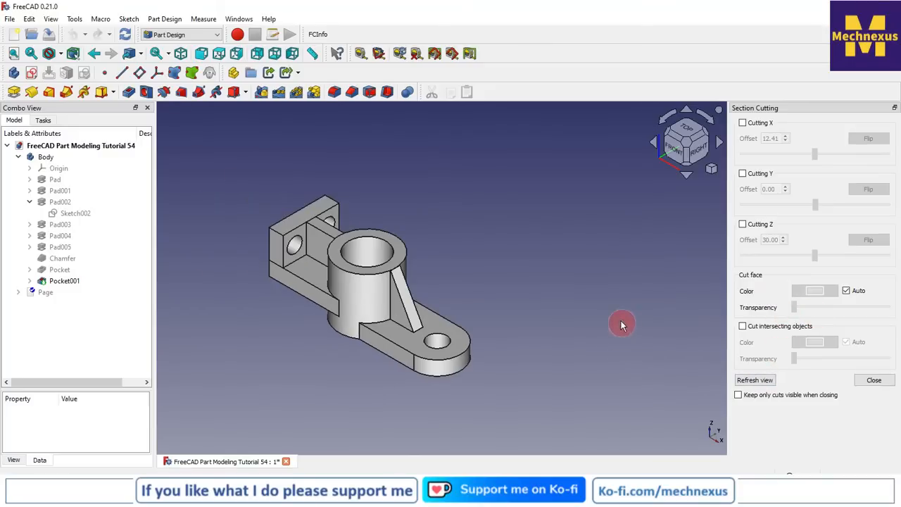
# - Try an X section cut of the bracket, flipped to the opposite side at an offset of about -1.58, and disable it
pyautogui.click(743, 125)
pyautogui.click(422, 238)
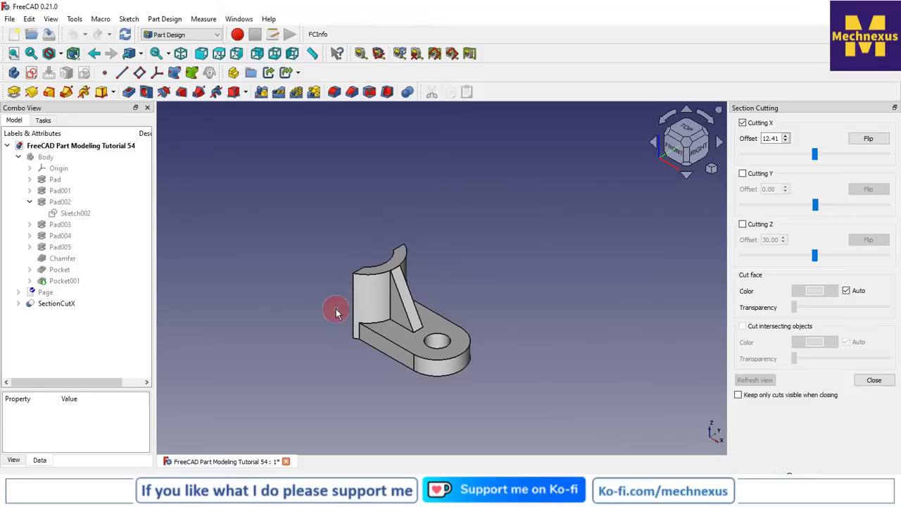
pyautogui.moveTo(814, 159)
pyautogui.mouseDown()
pyautogui.moveTo(736, 159)
pyautogui.moveTo(803, 166)
pyautogui.mouseUp()
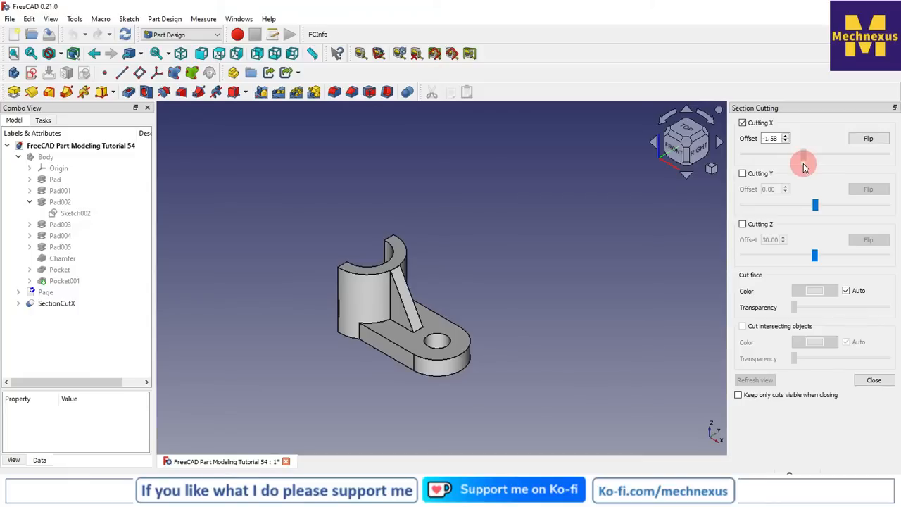
pyautogui.moveTo(803, 166); pyautogui.dragTo(801, 167)
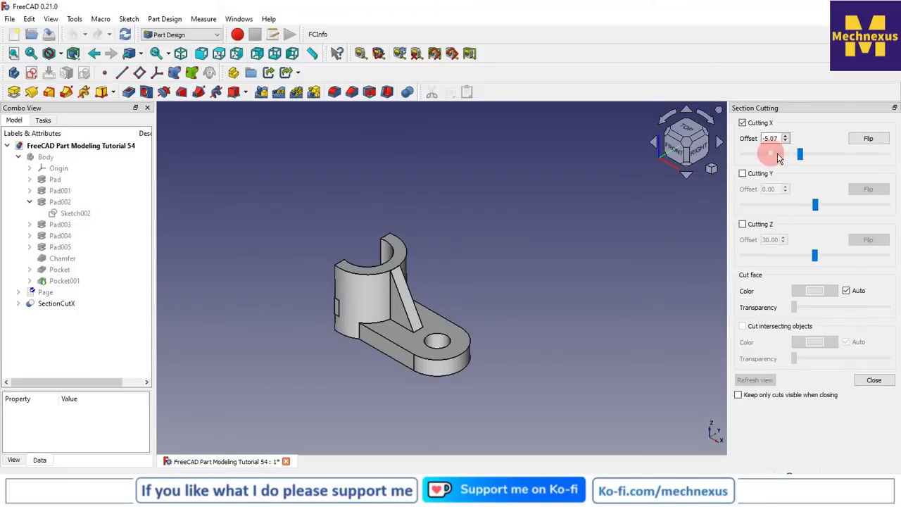
pyautogui.click(868, 141)
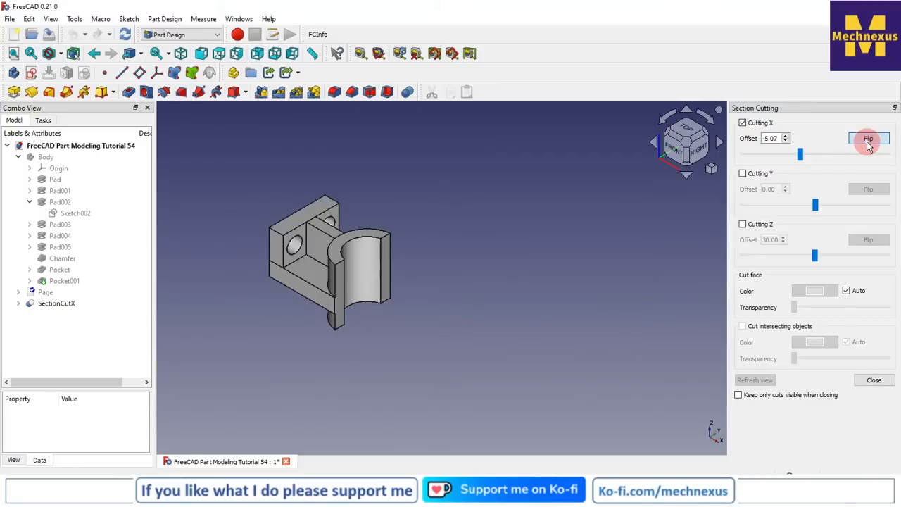
pyautogui.moveTo(806, 163); pyautogui.dragTo(820, 163)
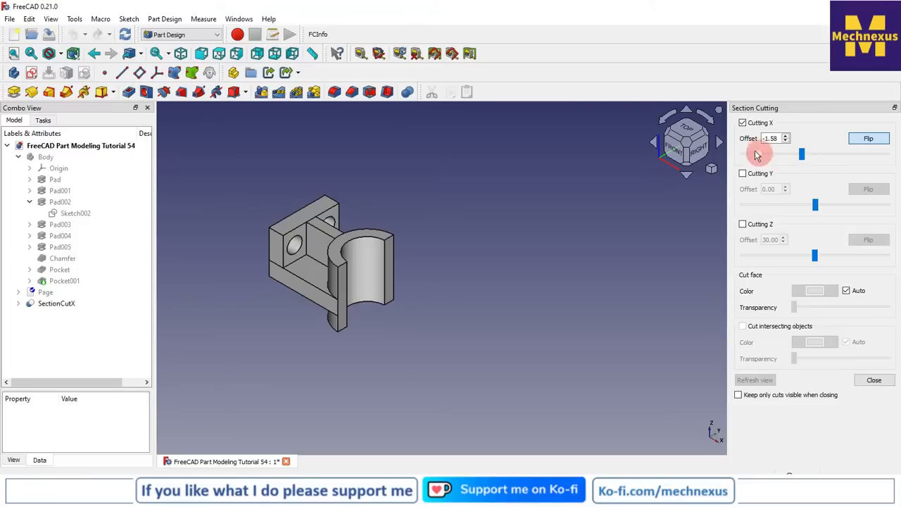
pyautogui.click(743, 123)
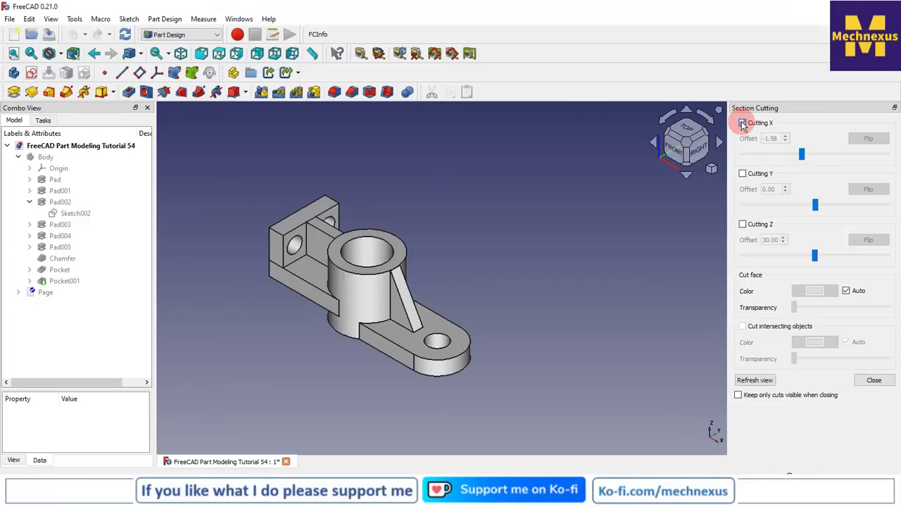
# - Try a Y section cut at an offset of about -4.20, flipping the cut to the other side and back
pyautogui.click(742, 174)
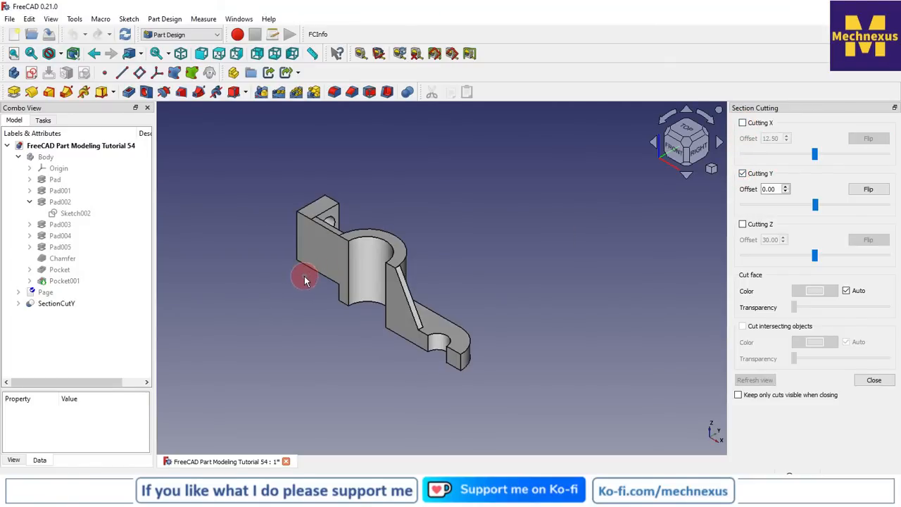
pyautogui.click(814, 206)
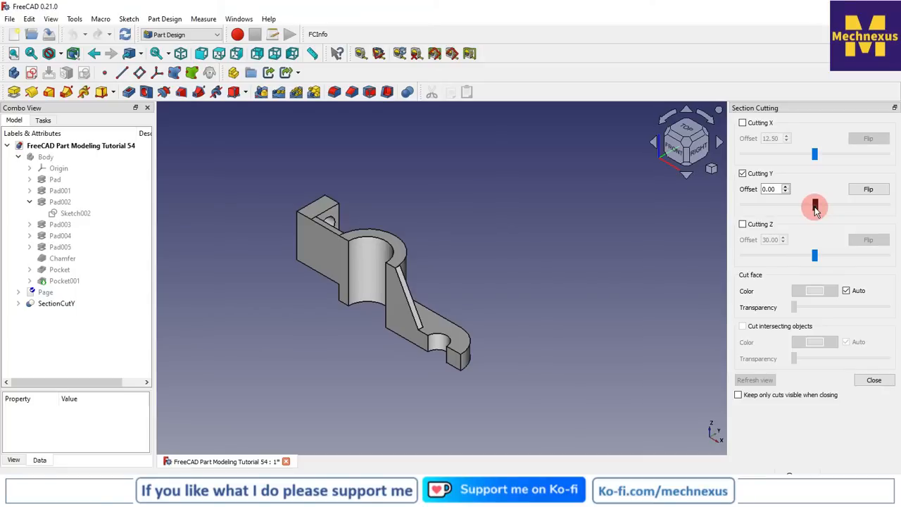
pyautogui.moveTo(814, 209)
pyautogui.mouseDown()
pyautogui.moveTo(778, 209)
pyautogui.moveTo(807, 214)
pyautogui.mouseUp()
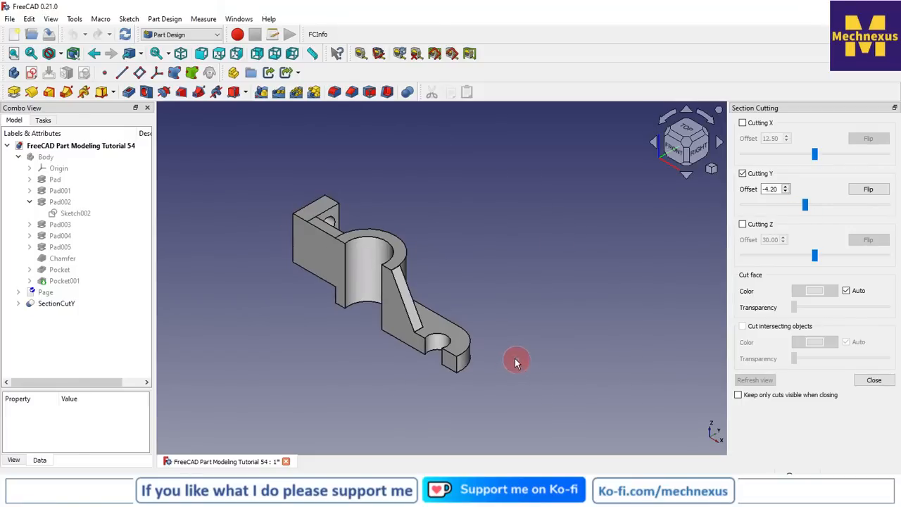
pyautogui.click(878, 194)
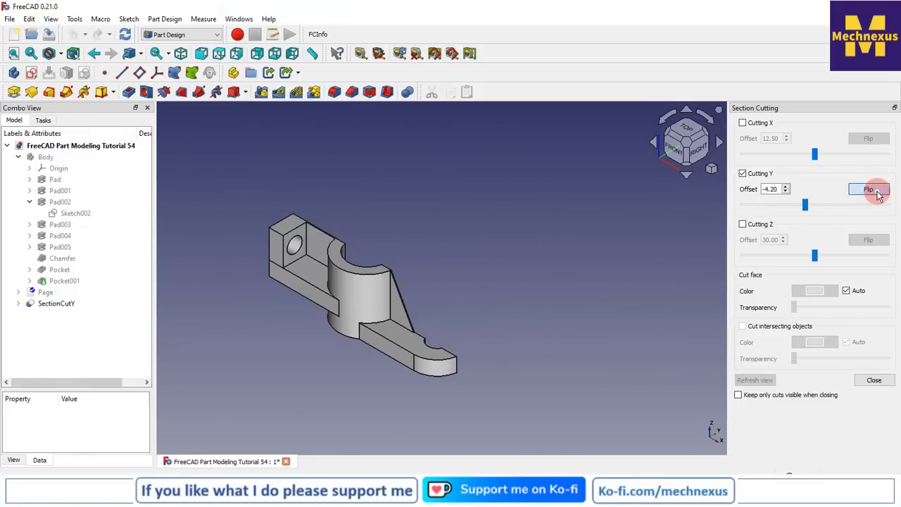
pyautogui.click(877, 193)
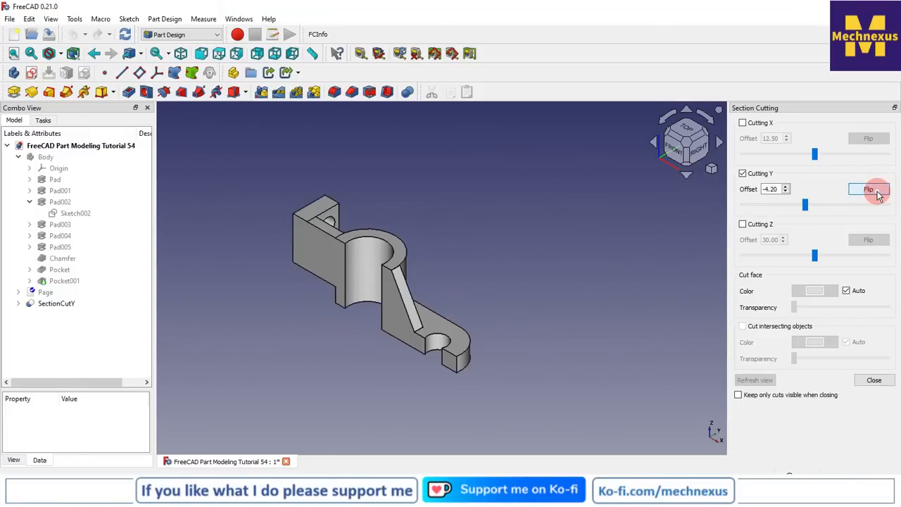
# - Try a flipped Z section cut in place of the Y cut at an offset of about 19.80, and disable it
pyautogui.click(743, 226)
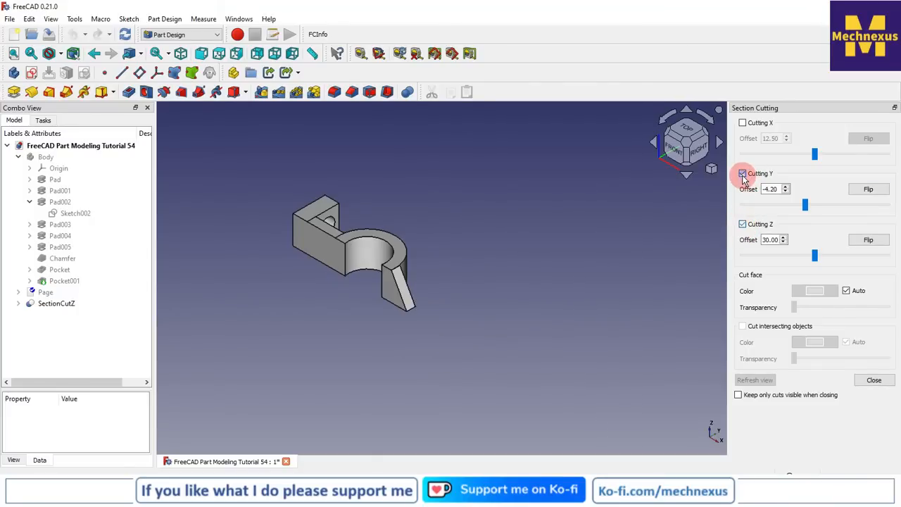
pyautogui.click(742, 173)
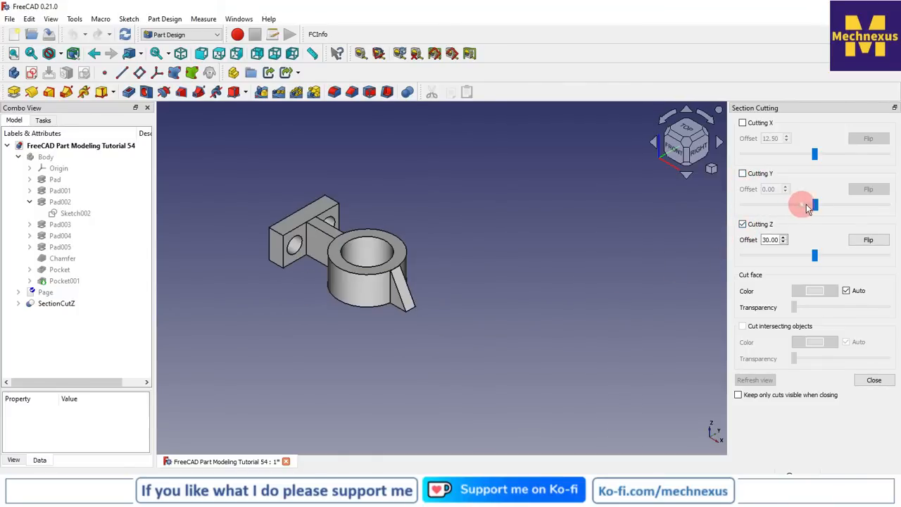
pyautogui.moveTo(801, 259); pyautogui.dragTo(790, 256)
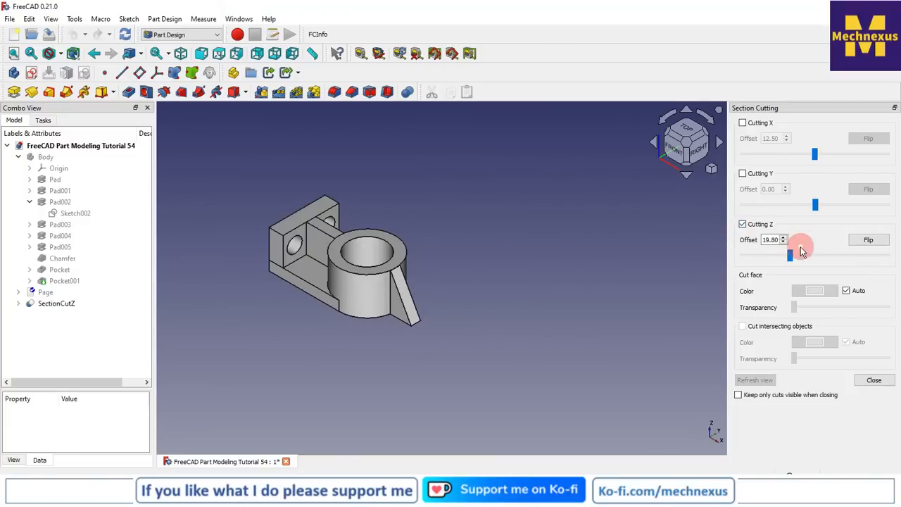
pyautogui.click(871, 241)
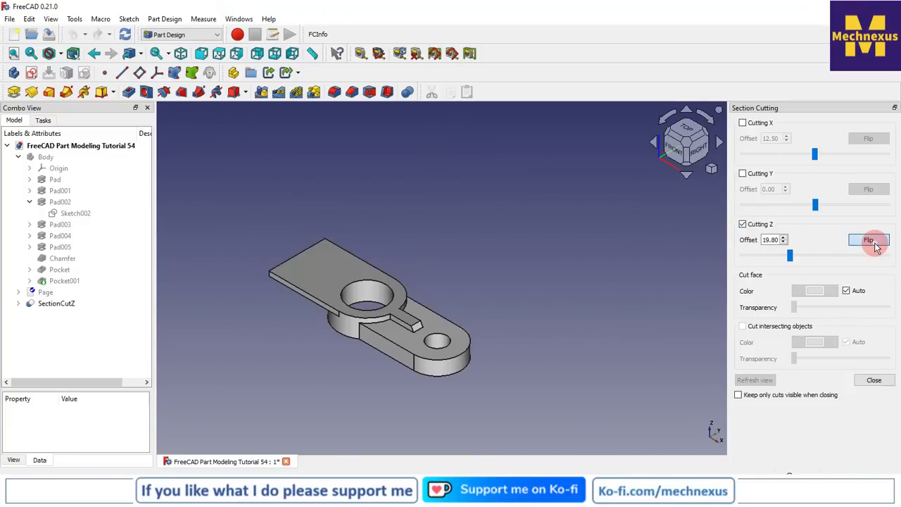
pyautogui.click(742, 224)
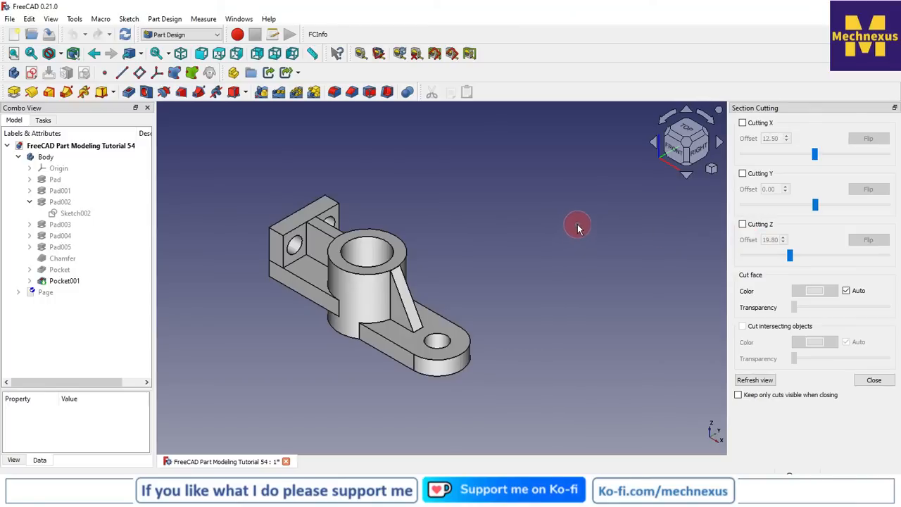
# - Section the bracket with a Y cut at offset 0.00 and close the section cutting settings
pyautogui.click(743, 173)
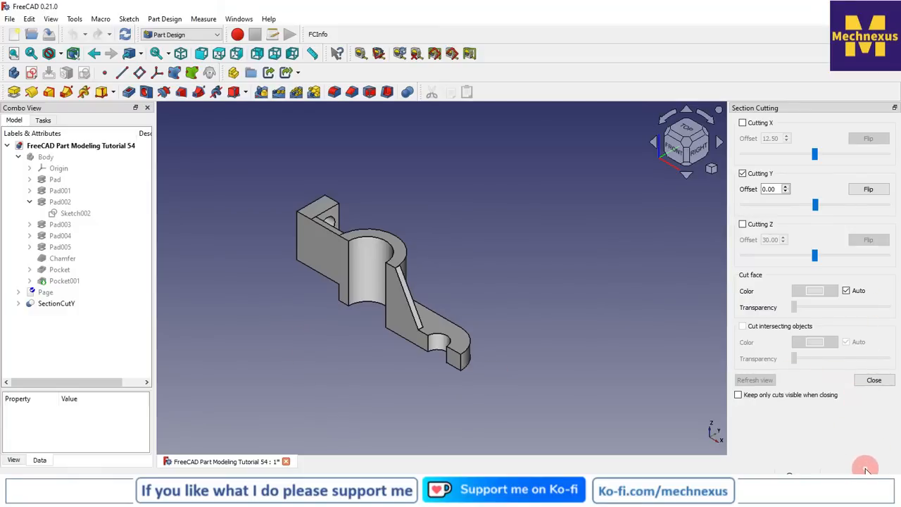
pyautogui.click(873, 380)
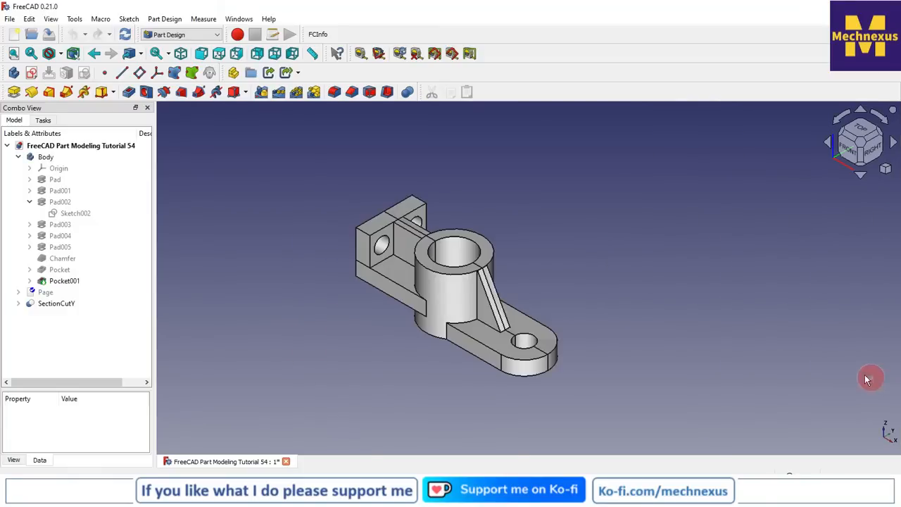
# - Expand SectionCutY in the model tree, hide the original Body, and toggle the visibility of SectionCutCompound
pyautogui.click(18, 304)
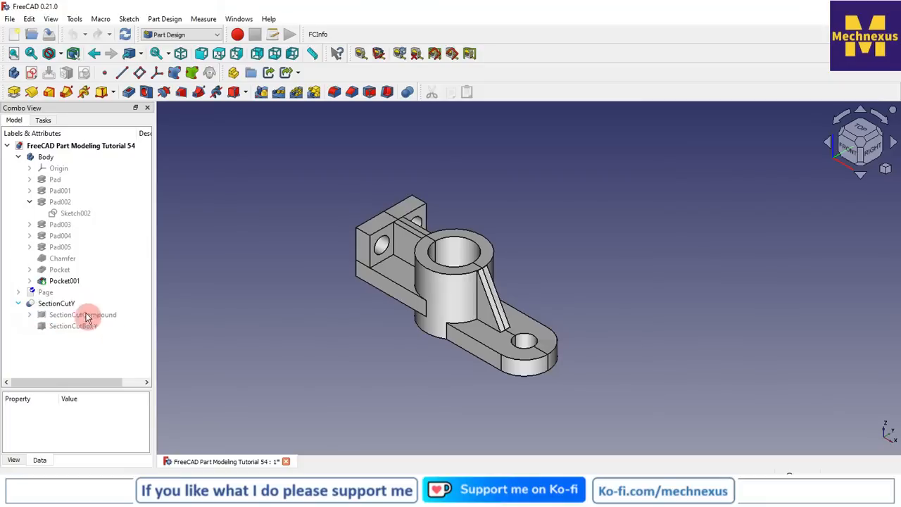
pyautogui.click(45, 157)
pyautogui.press('space')
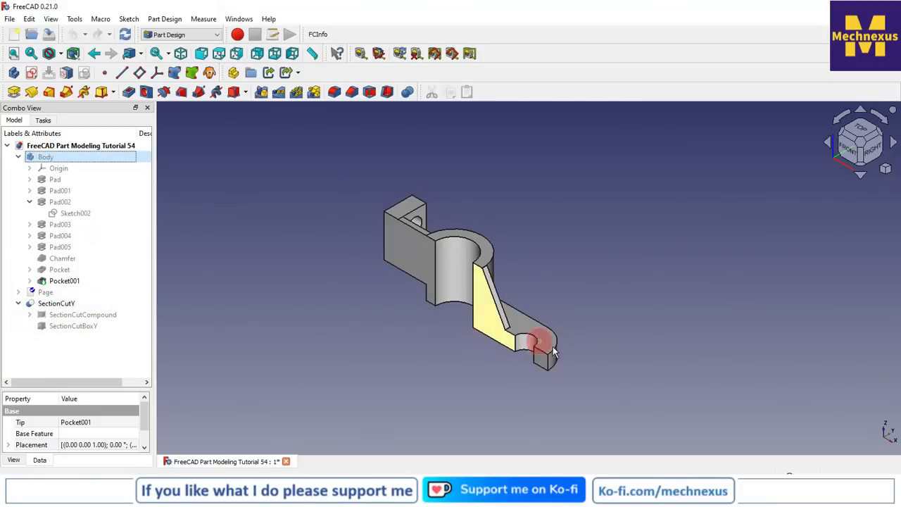
pyautogui.click(84, 316)
pyautogui.press('space')
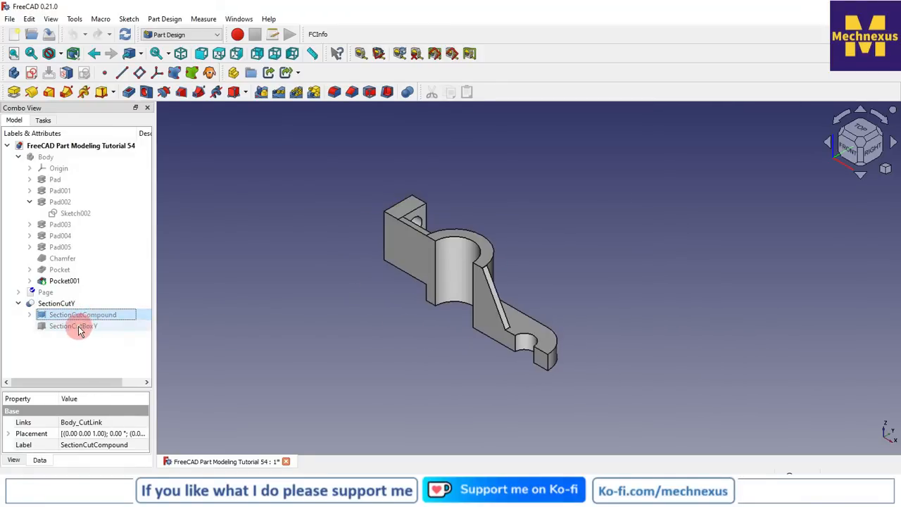
# - Temporarily show the SectionCutBoxY cutting box, then toggle the SectionCutY object off and back on to inspect the section's components
pyautogui.click(77, 326)
pyautogui.press('space')
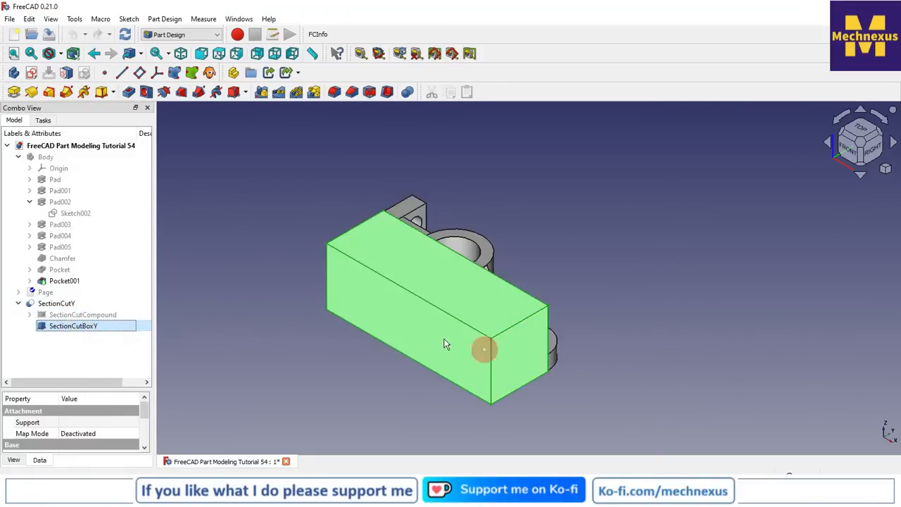
pyautogui.press('space')
pyautogui.click(56, 303)
pyautogui.press('space')
# - Hide the SectionCutY object, make the original Body visible again, and clear the selection
pyautogui.press('space')
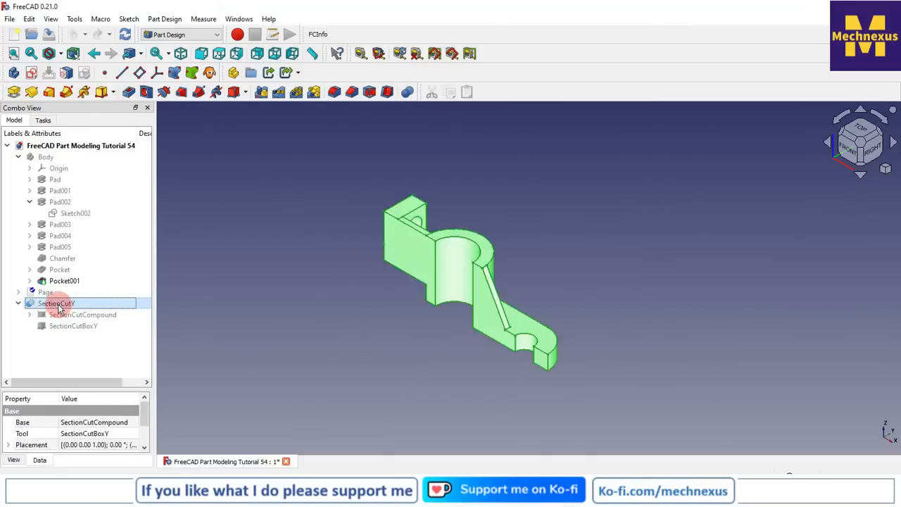
pyautogui.click(421, 287)
pyautogui.click(74, 304)
pyautogui.press('space')
pyautogui.press('space')
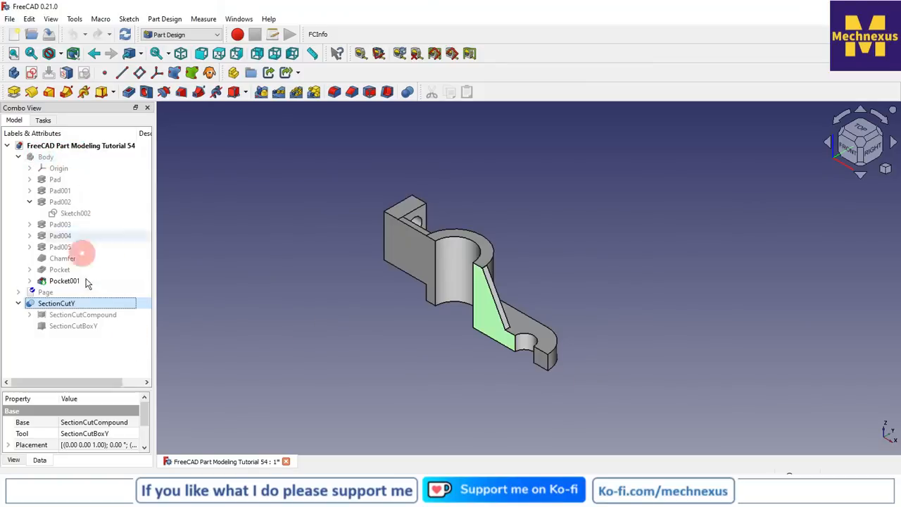
pyautogui.press('space')
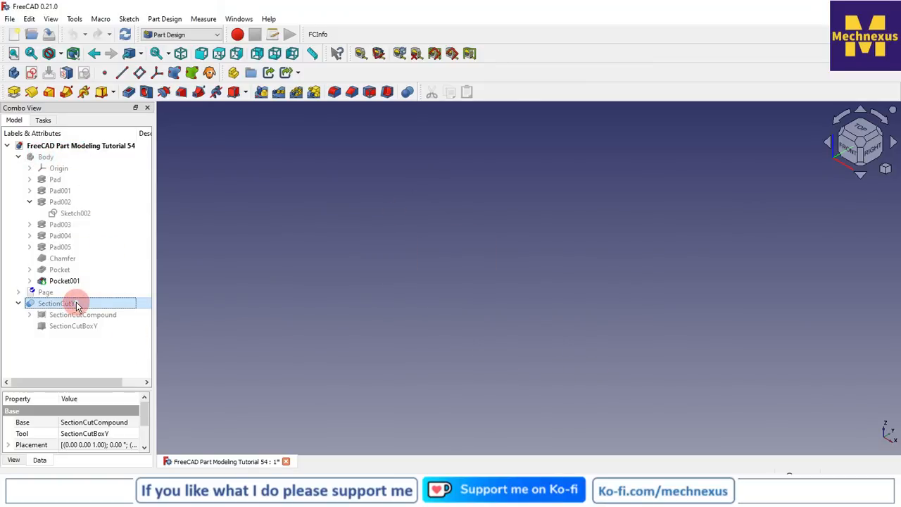
pyautogui.click(45, 159)
pyautogui.press('space')
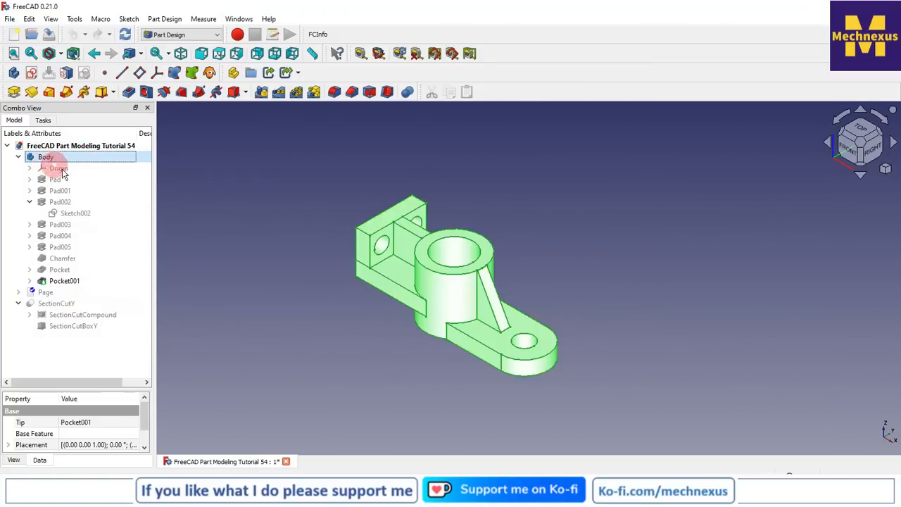
pyautogui.click(302, 288)
pyautogui.scroll(3, 454, 271)
pyautogui.scroll(-2, 454, 271)
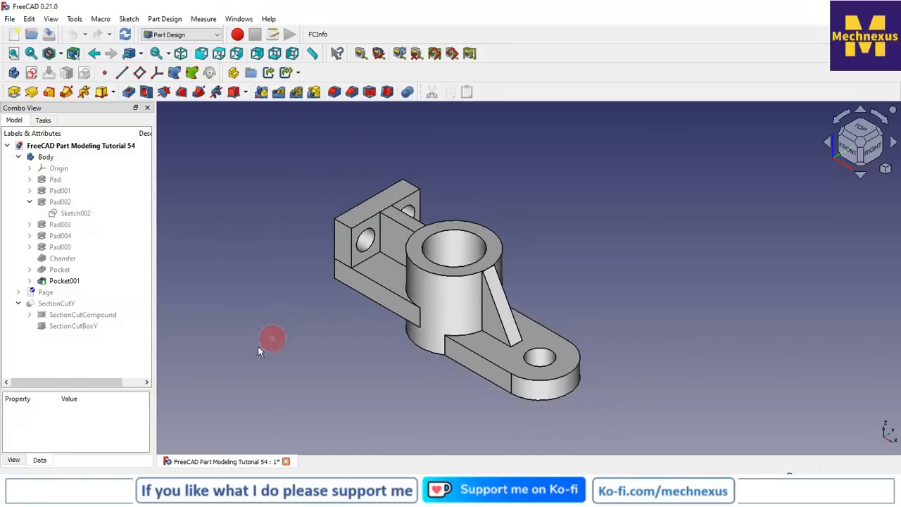